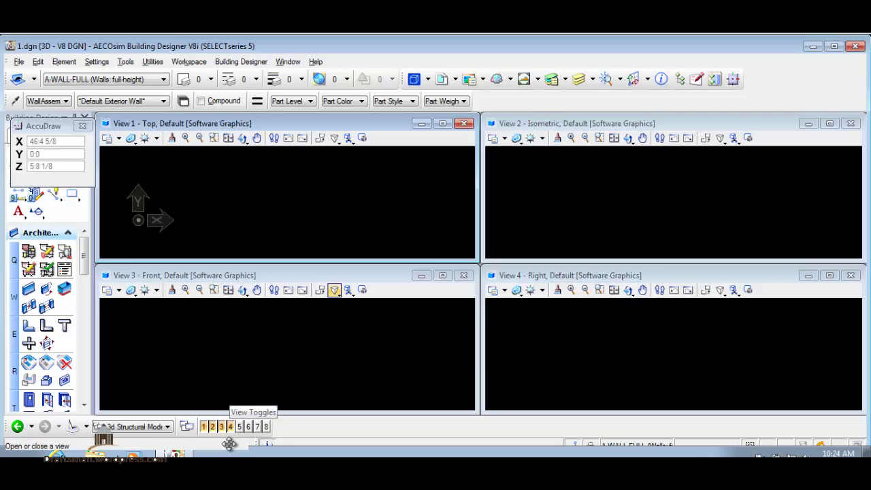
Close views 4, 3 and 2 and maximize View 1 - Top
{"action": "left_click", "coordinate": [231, 427]}
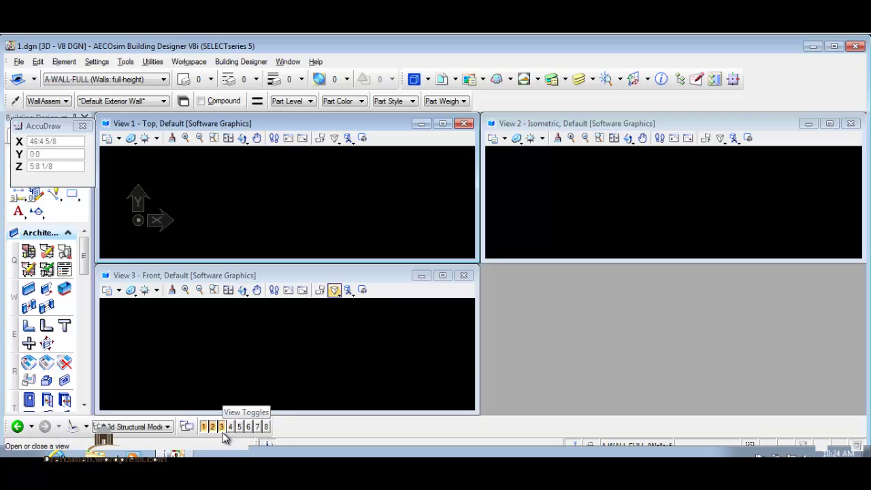
{"action": "left_click", "coordinate": [222, 428]}
{"action": "left_click", "coordinate": [213, 427]}
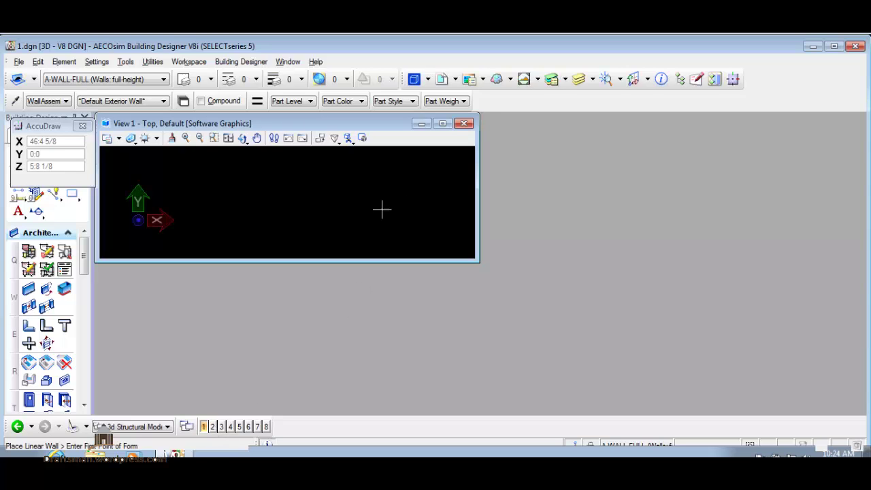
{"action": "left_click", "coordinate": [443, 123]}
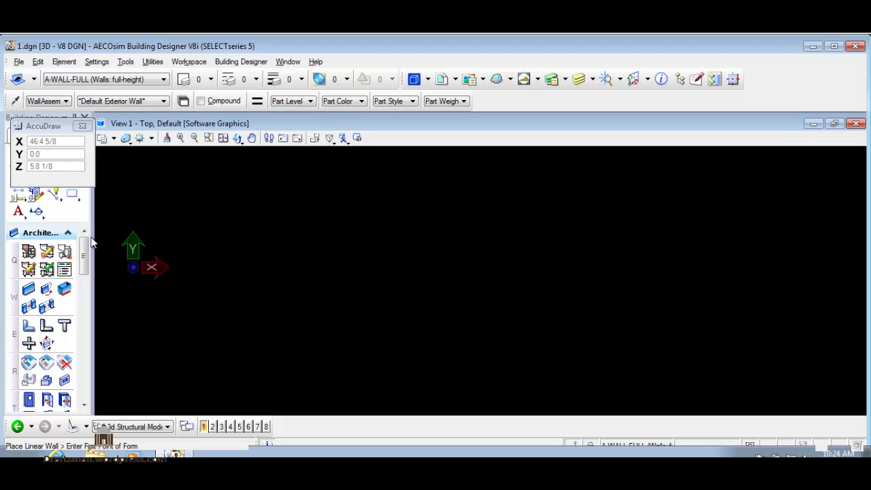
Start Place Wall and browse wall catalog types, keeping x-Template | Project_Wall
{"action": "left_click", "coordinate": [31, 289]}
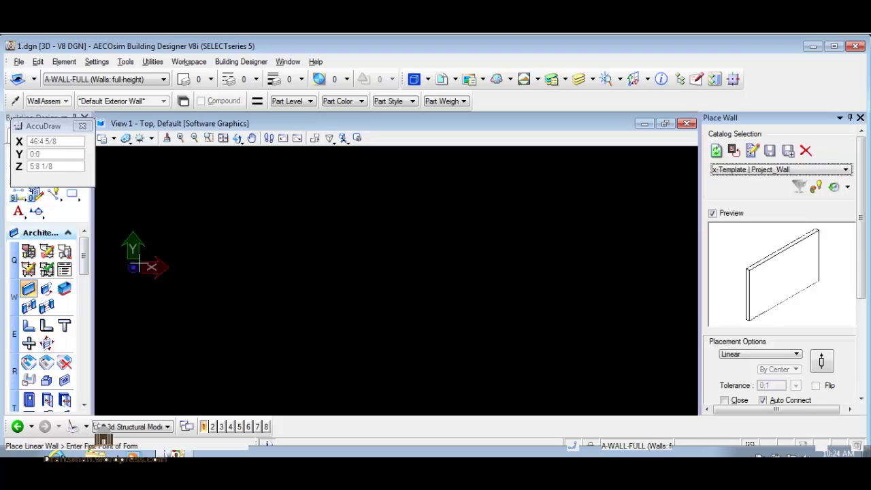
{"action": "left_click", "coordinate": [771, 170]}
{"action": "scroll", "coordinate": [774, 231], "scroll_direction": "up", "scroll_amount": 1}
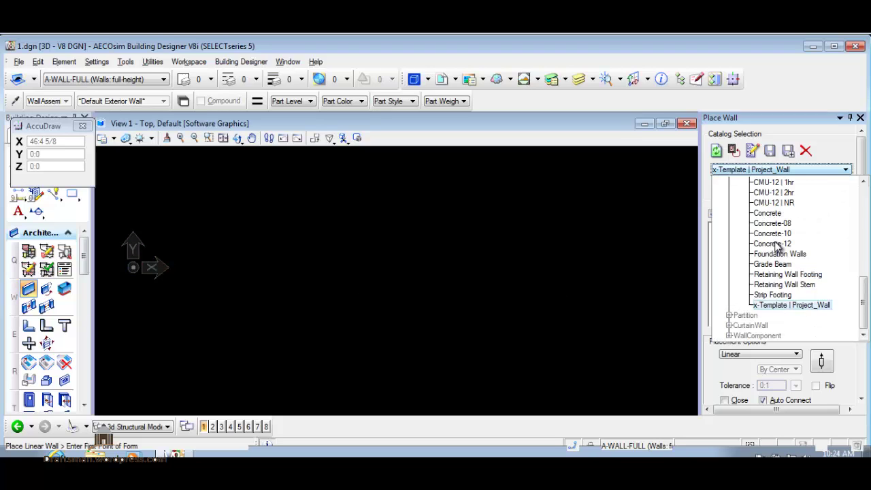
{"action": "scroll", "coordinate": [774, 235], "scroll_direction": "up", "scroll_amount": 1}
{"action": "scroll", "coordinate": [775, 238], "scroll_direction": "up", "scroll_amount": 3}
{"action": "scroll", "coordinate": [776, 244], "scroll_direction": "down", "scroll_amount": 3}
{"action": "scroll", "coordinate": [776, 243], "scroll_direction": "down", "scroll_amount": 2}
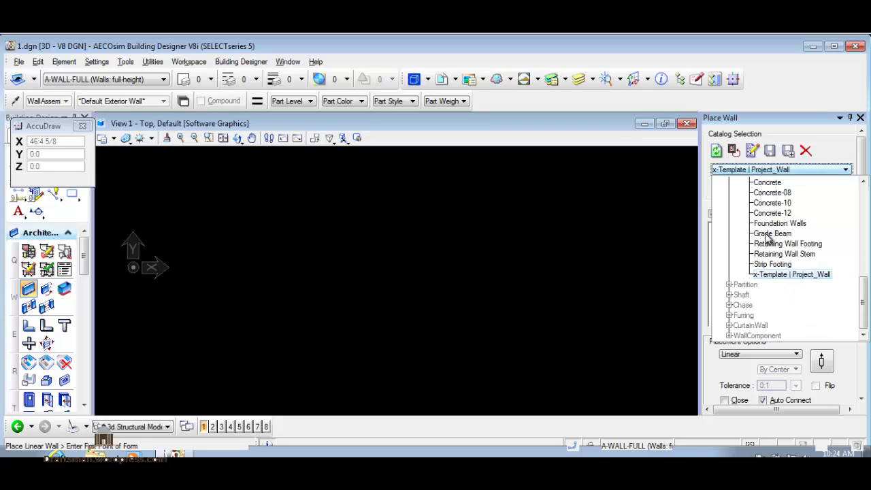
{"action": "left_click", "coordinate": [782, 130]}
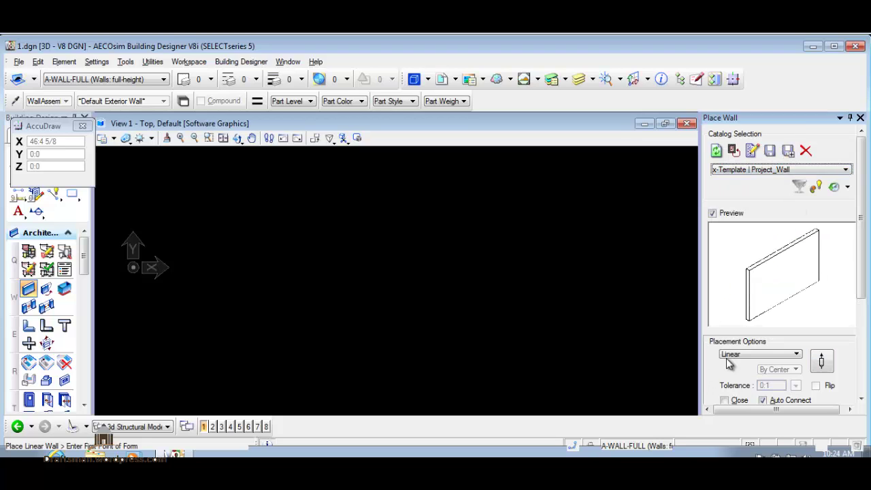
Keep Linear wall placement and set the orientation to centred on the drawn line
{"action": "scroll", "coordinate": [809, 272], "scroll_direction": "down", "scroll_amount": 2}
{"action": "scroll", "coordinate": [809, 270], "scroll_direction": "down", "scroll_amount": 2}
{"action": "scroll", "coordinate": [796, 265], "scroll_direction": "up", "scroll_amount": 1}
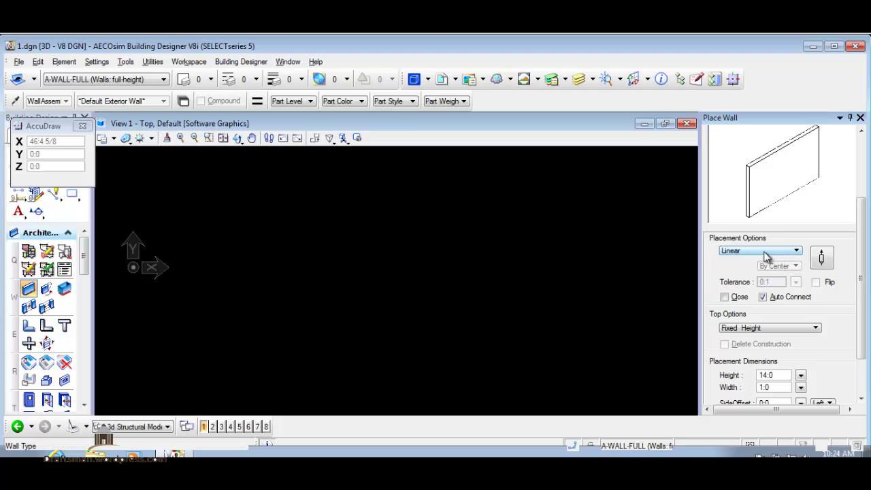
{"action": "left_click", "coordinate": [765, 256]}
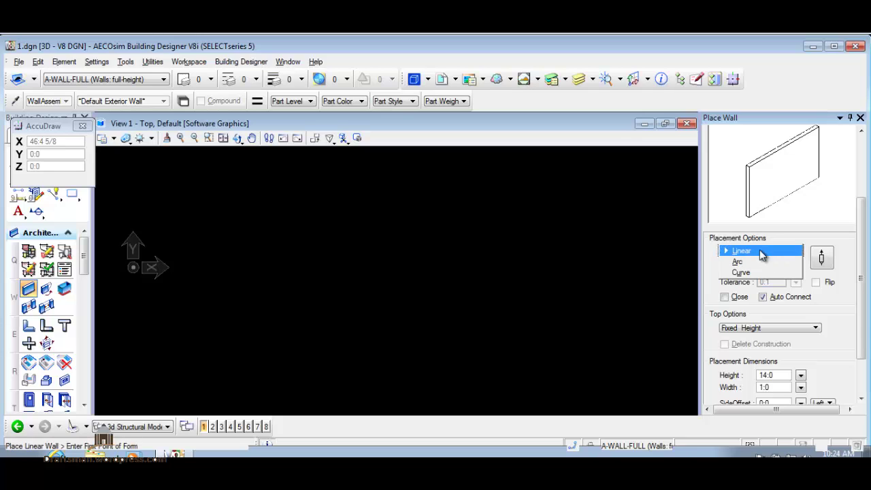
{"action": "left_click", "coordinate": [762, 252]}
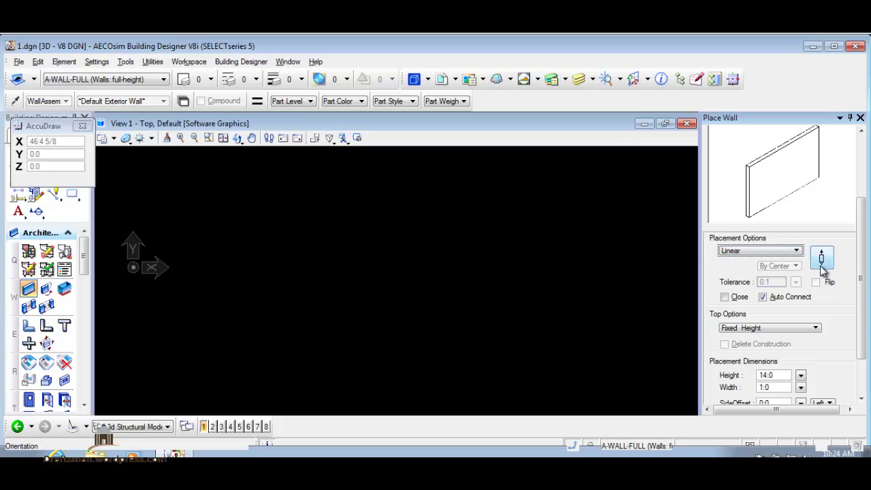
{"action": "left_click", "coordinate": [822, 266]}
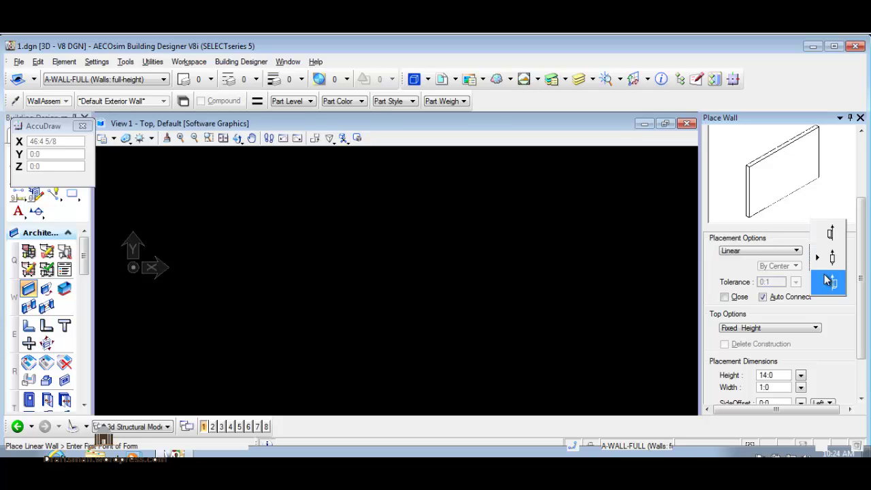
{"action": "left_click", "coordinate": [827, 262]}
Review wall properties (Fixed Height 14:0, width 1:0) and return to placement settings
{"action": "scroll", "coordinate": [716, 266], "scroll_direction": "down", "scroll_amount": 2}
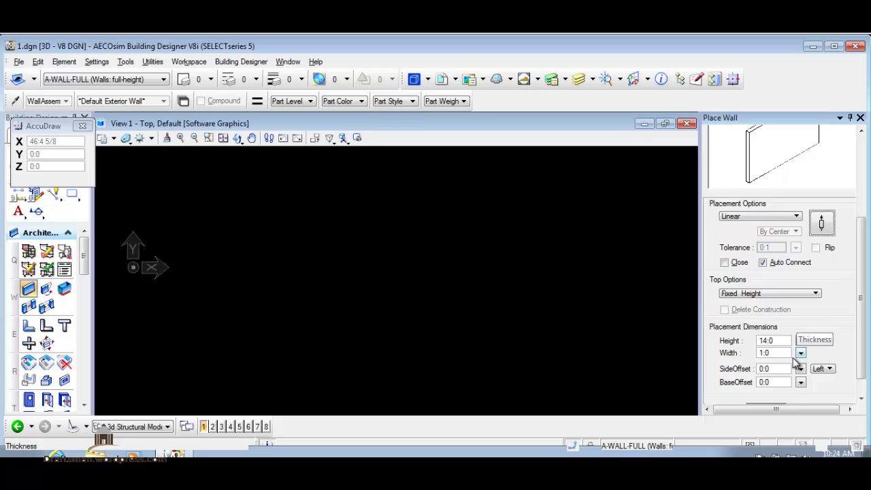
{"action": "scroll", "coordinate": [818, 307], "scroll_direction": "down", "scroll_amount": 1}
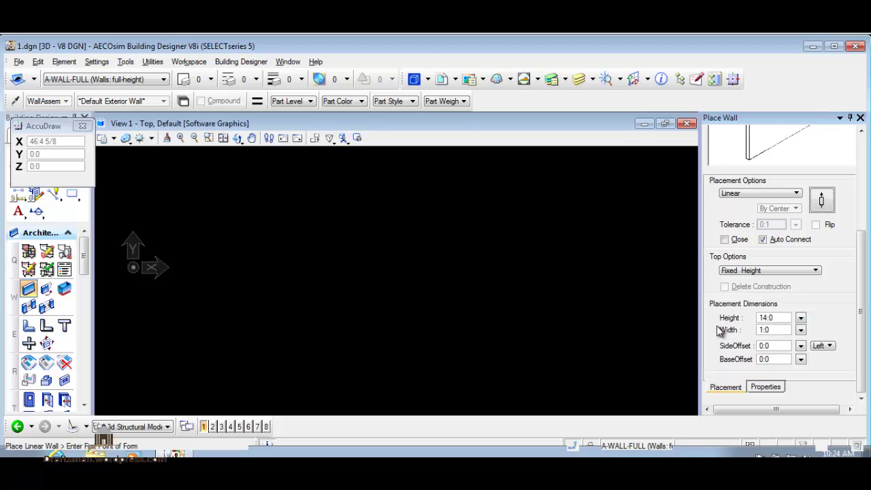
{"action": "left_click", "coordinate": [772, 392]}
{"action": "scroll", "coordinate": [832, 333], "scroll_direction": "down", "scroll_amount": 2}
{"action": "scroll", "coordinate": [832, 333], "scroll_direction": "down", "scroll_amount": 3}
{"action": "scroll", "coordinate": [828, 330], "scroll_direction": "down", "scroll_amount": 2}
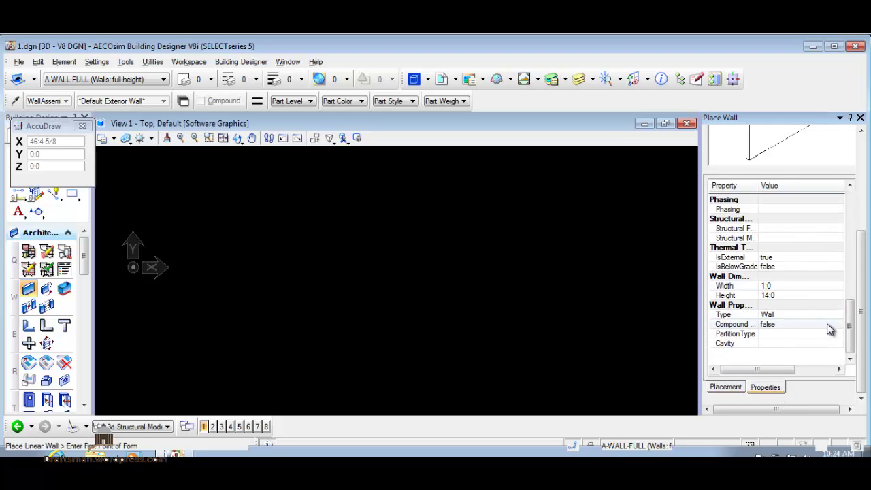
{"action": "scroll", "coordinate": [821, 317], "scroll_direction": "up", "scroll_amount": 3}
{"action": "scroll", "coordinate": [818, 311], "scroll_direction": "up", "scroll_amount": 3}
{"action": "left_click", "coordinate": [720, 394]}
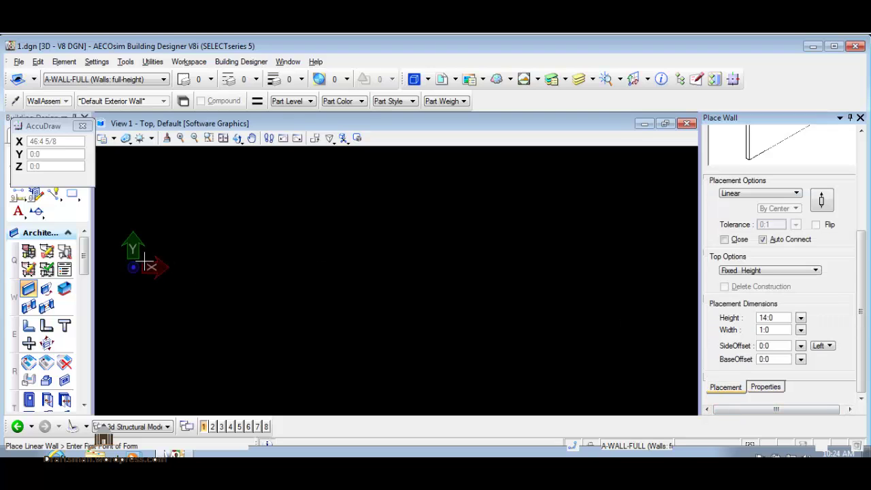
Draw three connected walls from the origin: right, up, then left, leaving a U open leftward
{"action": "left_click", "coordinate": [144, 257]}
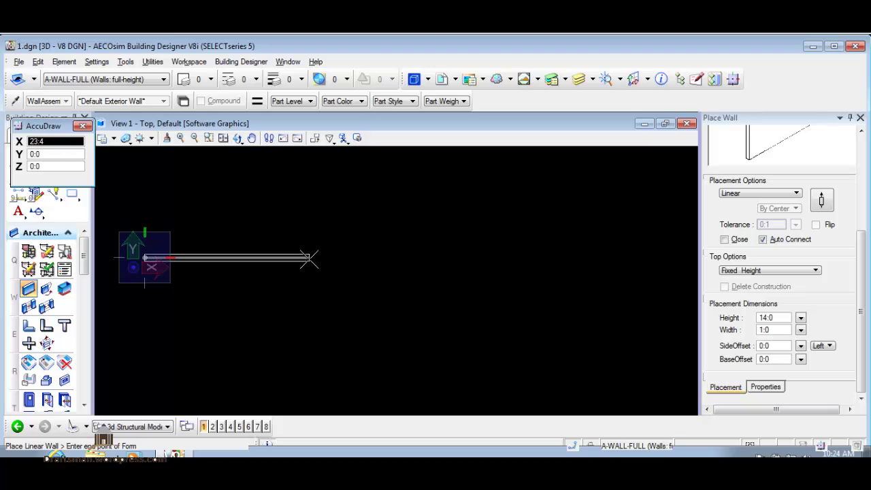
{"action": "left_click", "coordinate": [308, 257]}
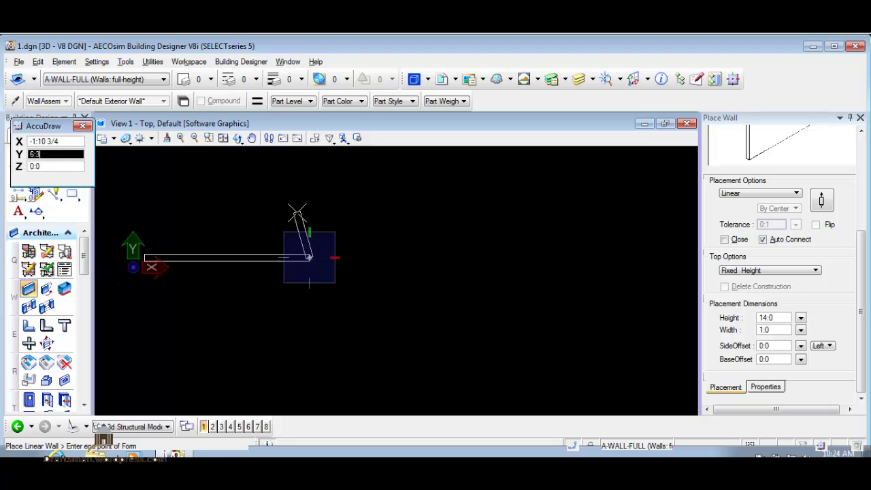
{"action": "left_click", "coordinate": [308, 165]}
{"action": "left_click", "coordinate": [181, 164]}
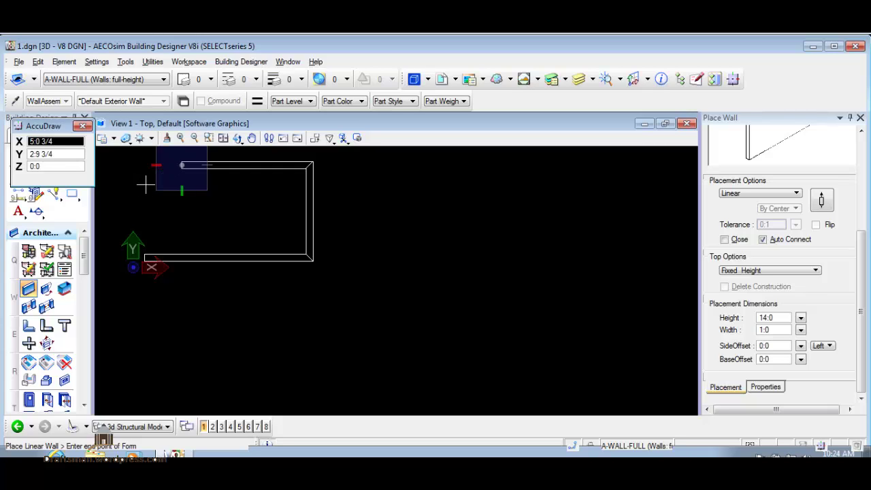
{"action": "right_click", "coordinate": [146, 184]}
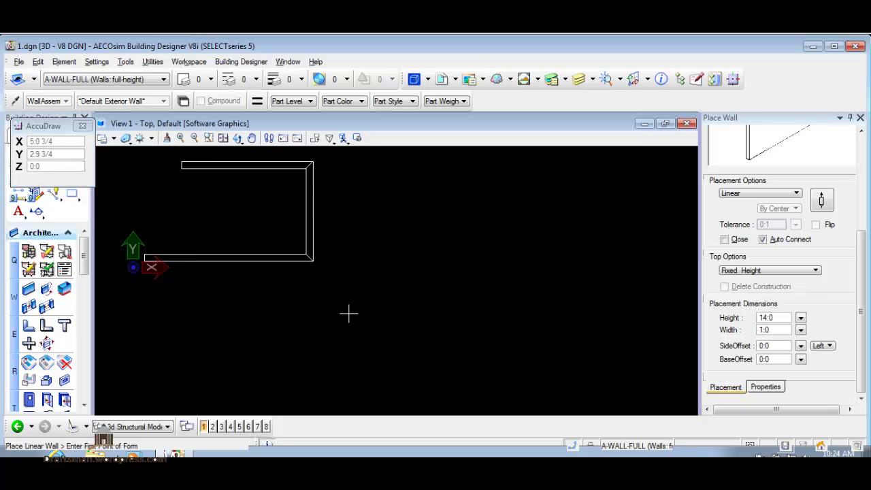
Switch to arc walls and draw a curved wall from the top wall's left end
{"action": "left_click", "coordinate": [760, 193]}
{"action": "left_click", "coordinate": [738, 202]}
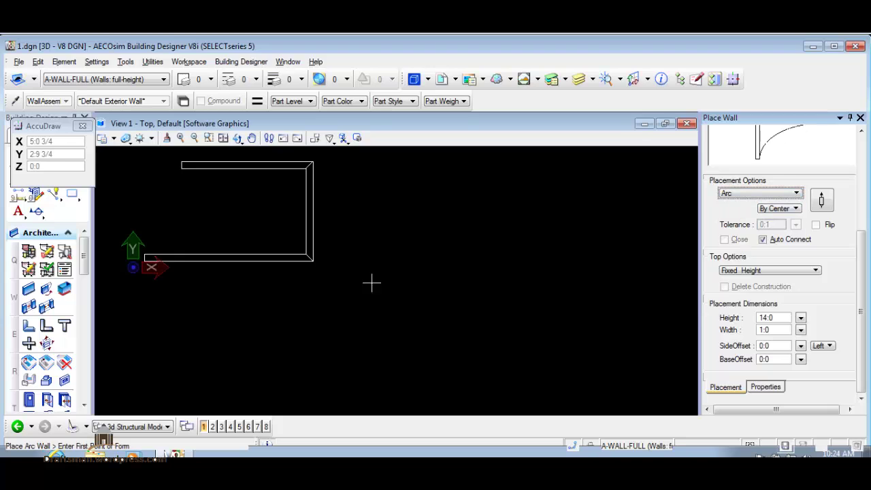
{"action": "left_click", "coordinate": [182, 166]}
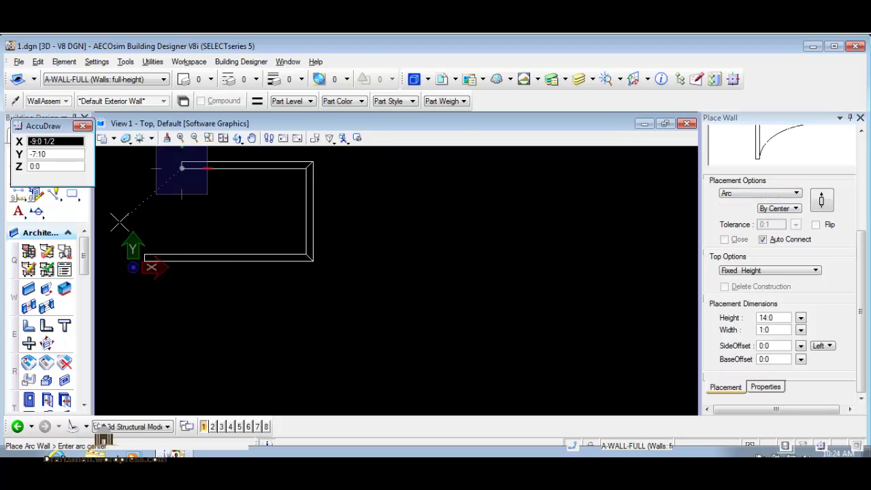
{"action": "left_click", "coordinate": [406, 240]}
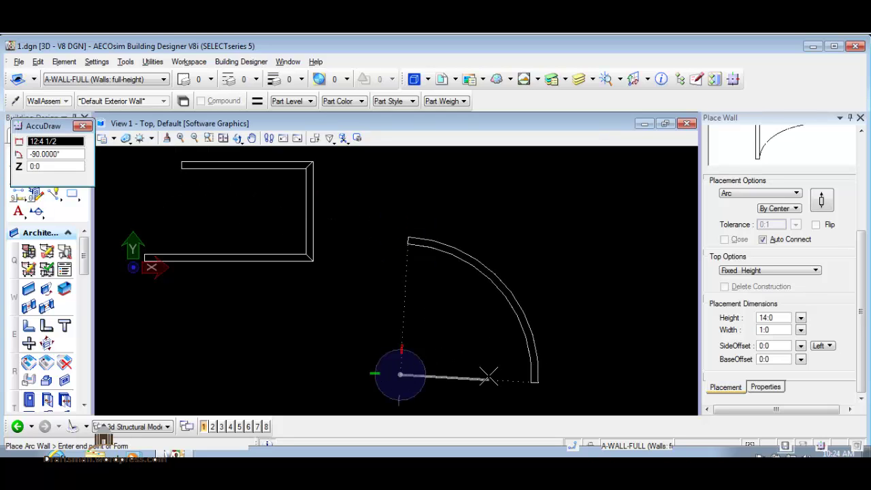
{"action": "left_click", "coordinate": [535, 381]}
Add a short arc extension at the curved wall's lower end and finish the run
{"action": "left_click", "coordinate": [310, 336]}
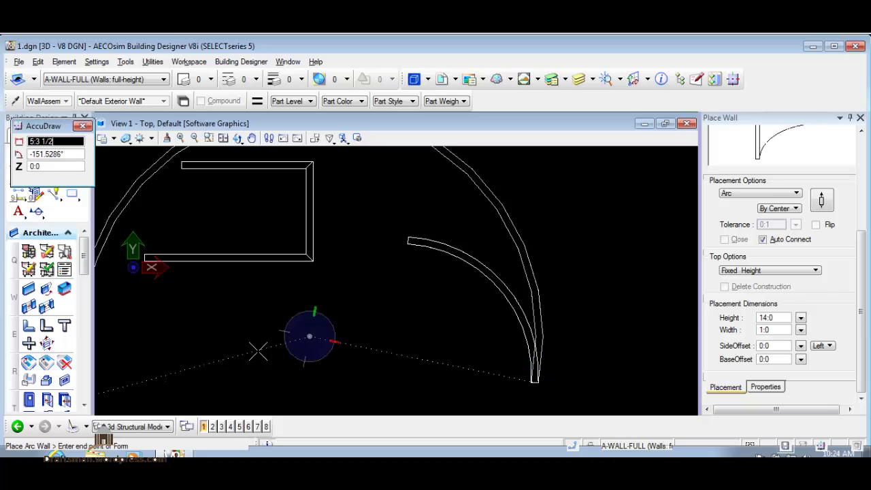
{"action": "left_click", "coordinate": [442, 379]}
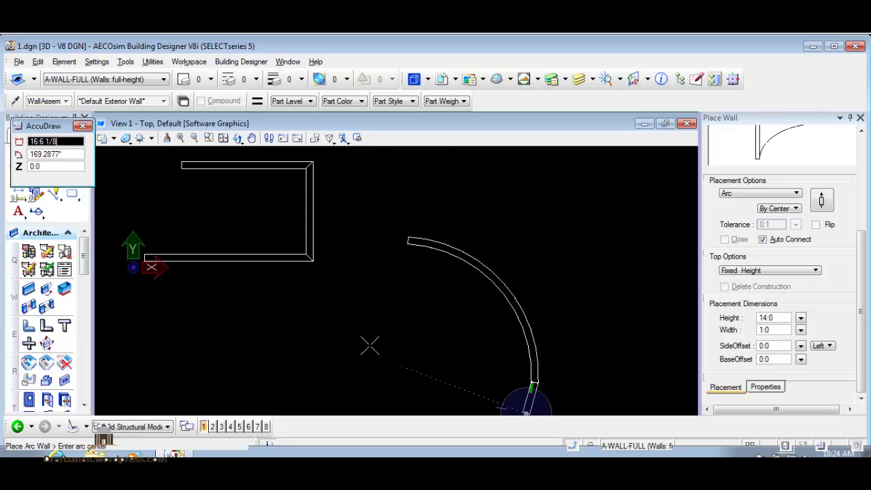
{"action": "right_click", "coordinate": [290, 327]}
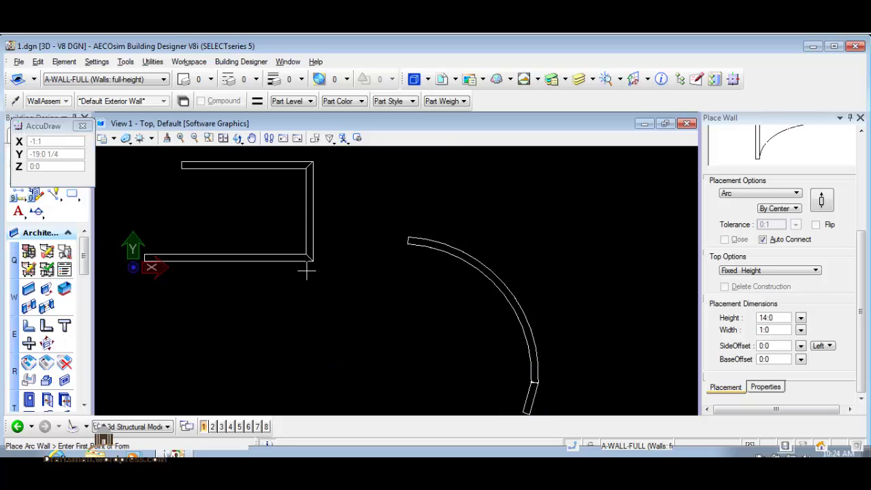
{"action": "middle_click_drag", "start_coordinate": [306, 271], "coordinate": [381, 285]}
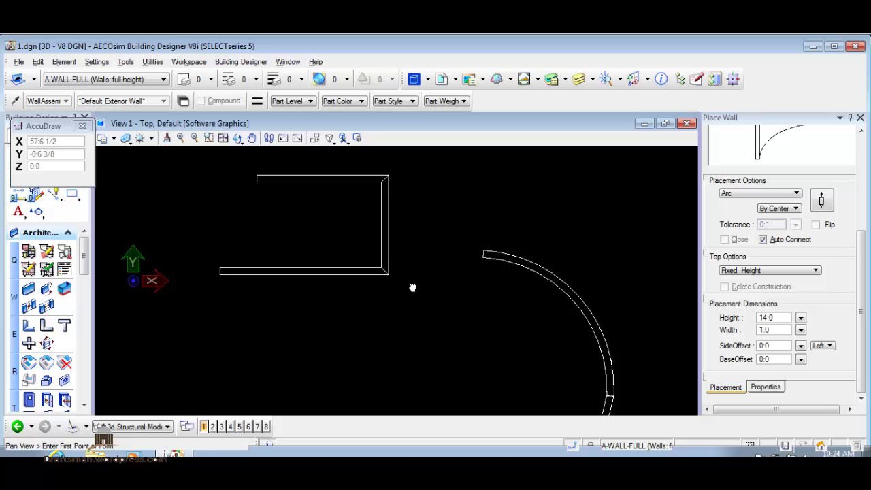
Apply a shaded display style via isometric view, return to Top, and open Offset/Direction
{"action": "left_click", "coordinate": [236, 139]}
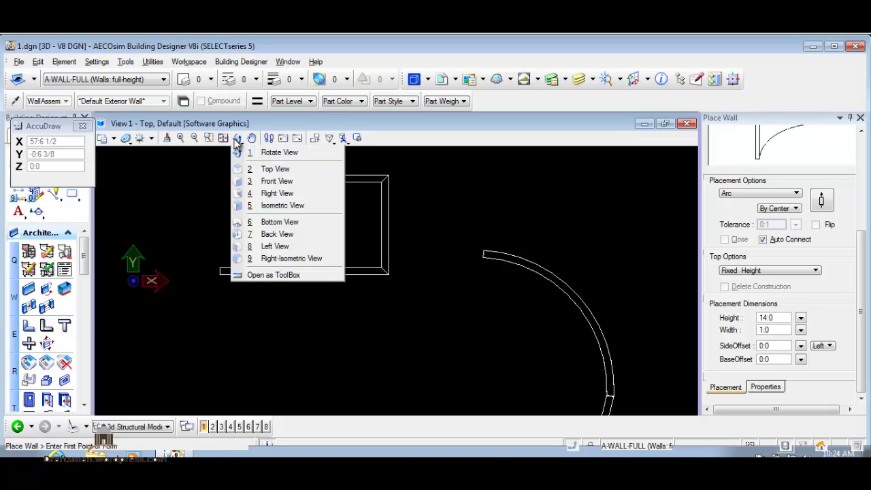
{"action": "left_click", "coordinate": [296, 204]}
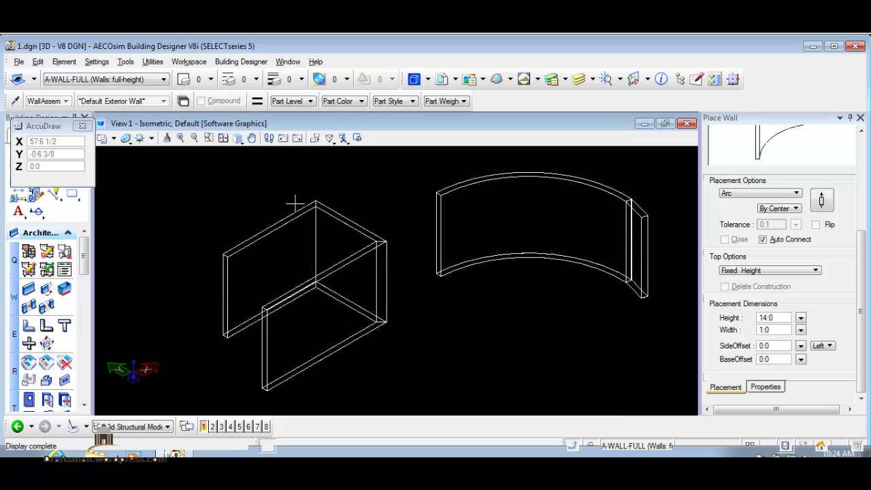
{"action": "left_click", "coordinate": [125, 139]}
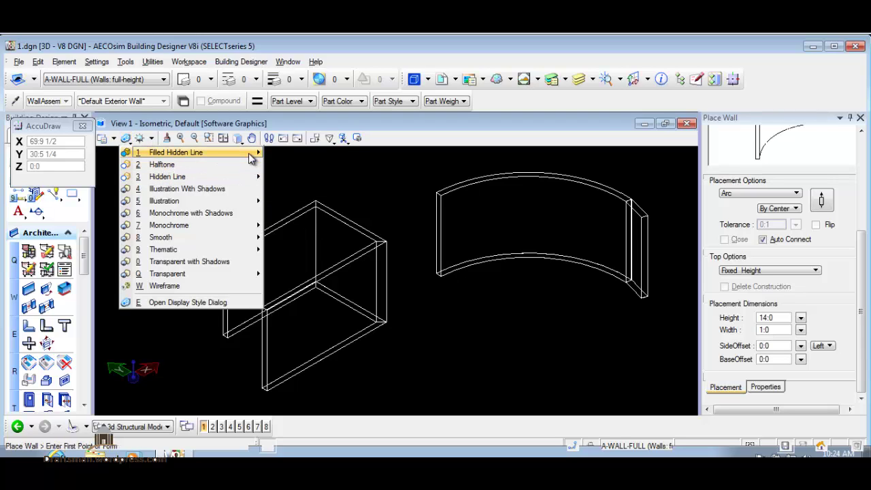
{"action": "mouse_move", "coordinate": [175, 153]}
{"action": "left_click", "coordinate": [304, 167]}
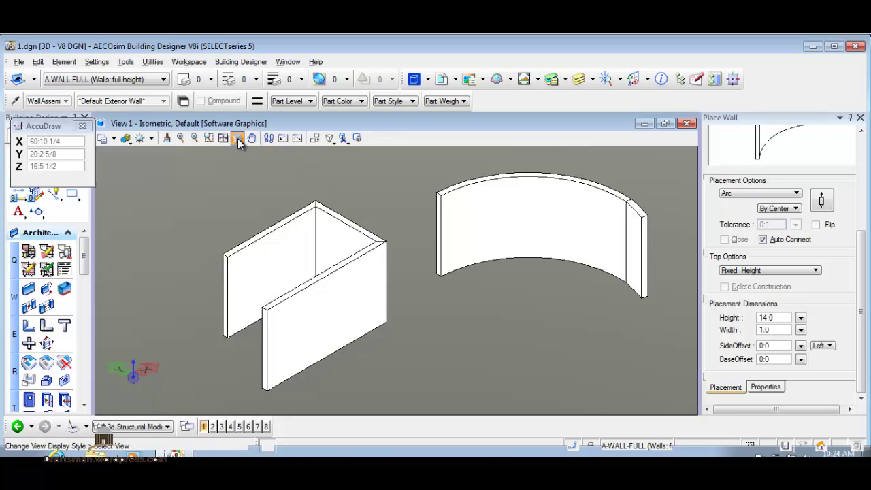
{"action": "left_click", "coordinate": [238, 138]}
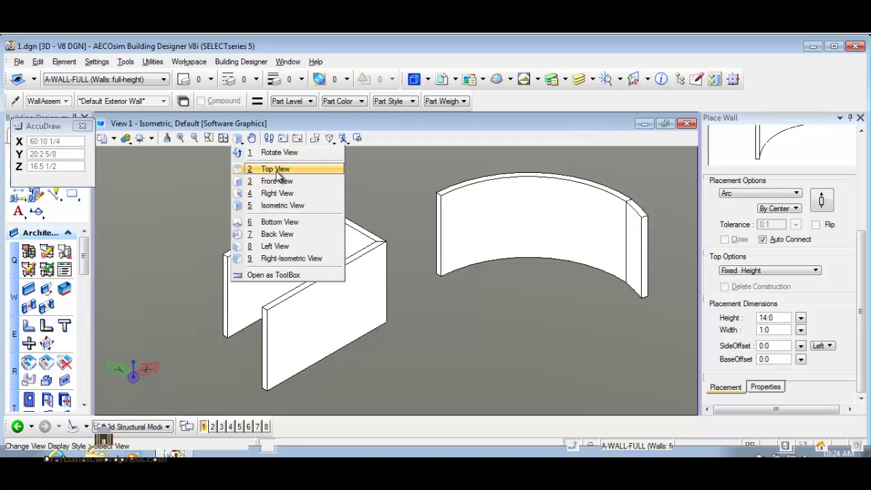
{"action": "left_click", "coordinate": [277, 169]}
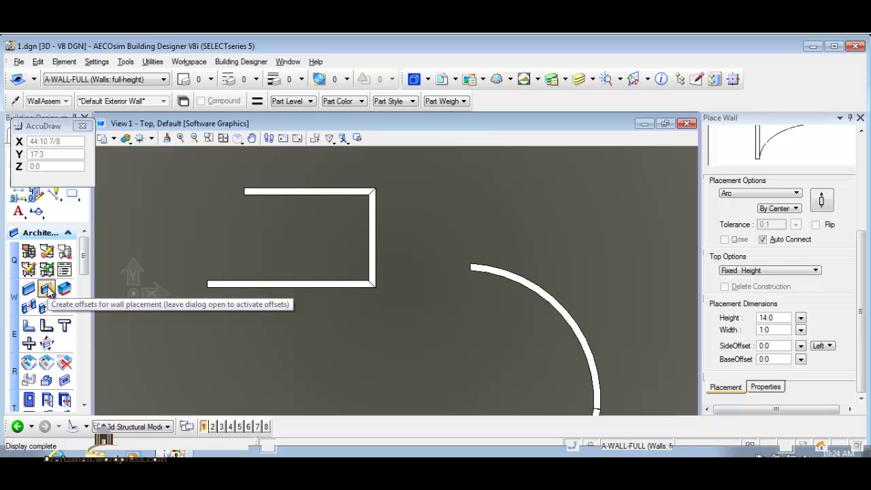
{"action": "left_click", "coordinate": [46, 289]}
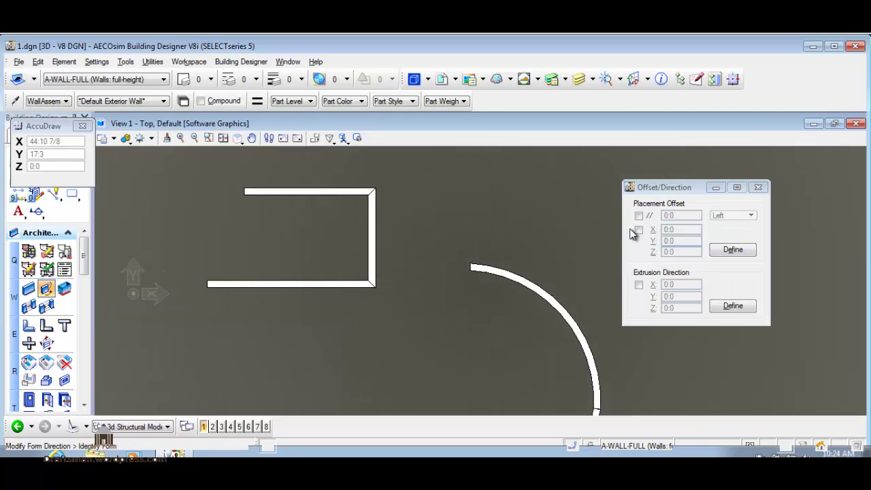
Offset the vertical, curved and short straight walls by X 55:0, then close Offset/Direction
{"action": "left_click", "coordinate": [639, 230]}
{"action": "double_click", "coordinate": [668, 230]}
{"action": "type", "text": "55"}
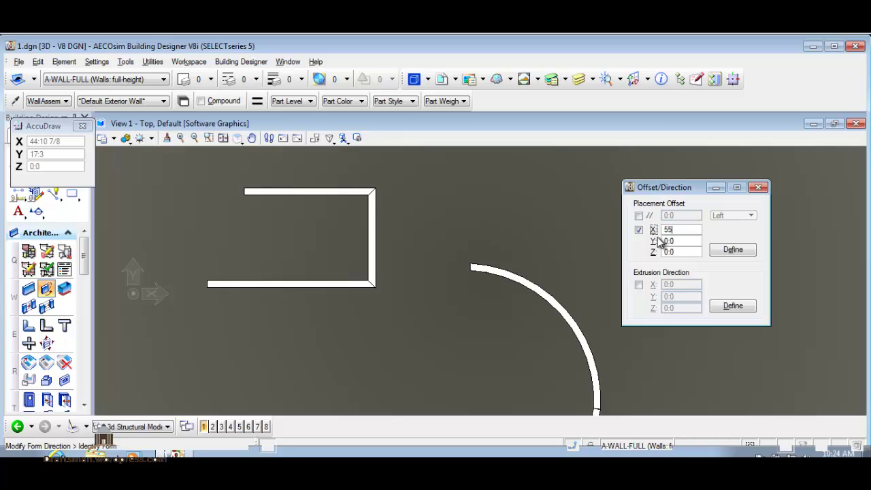
{"action": "left_click", "coordinate": [379, 244]}
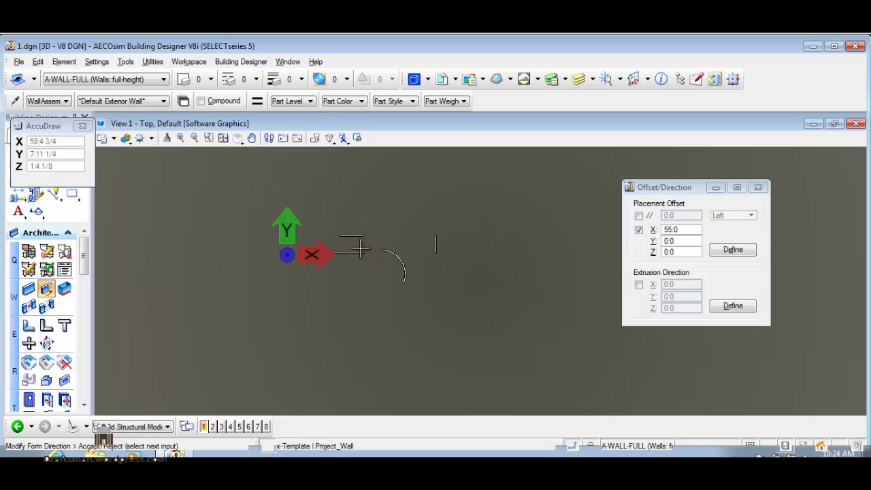
{"action": "scroll", "coordinate": [397, 247], "scroll_direction": "up", "scroll_amount": 2}
{"action": "scroll", "coordinate": [346, 247], "scroll_direction": "up", "scroll_amount": 1}
{"action": "scroll", "coordinate": [301, 252], "scroll_direction": "up", "scroll_amount": 1}
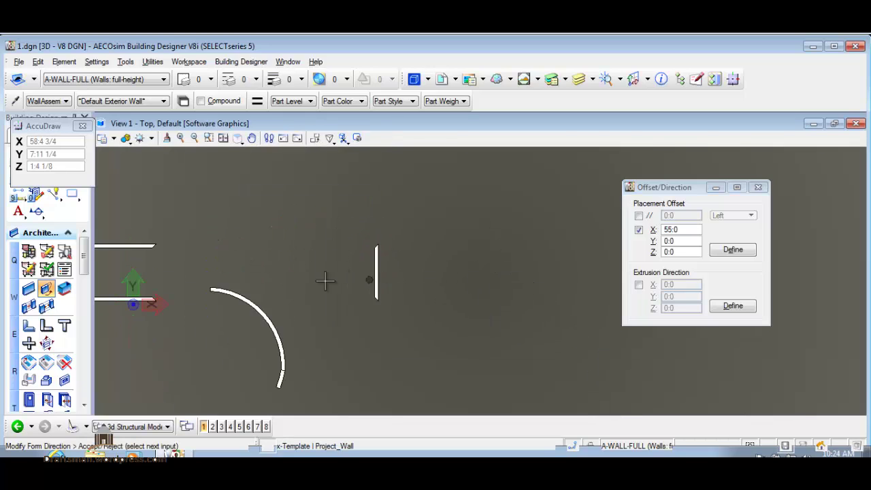
{"action": "left_click", "coordinate": [279, 361]}
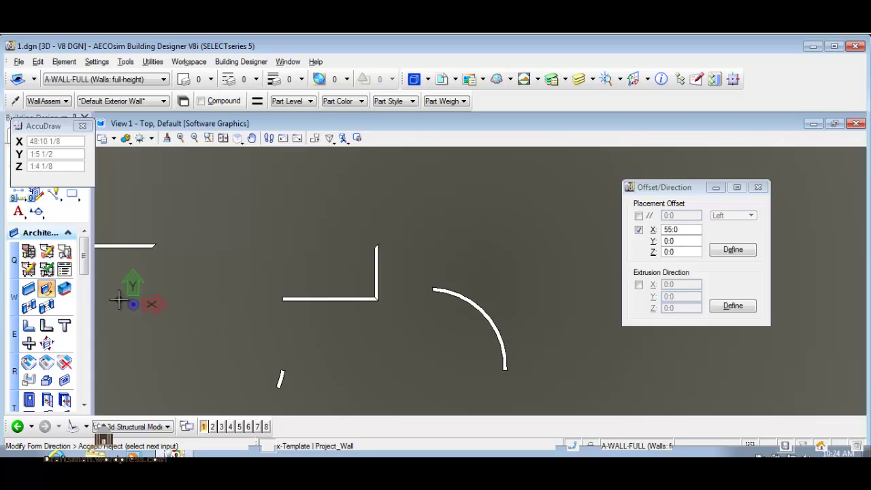
{"action": "left_click", "coordinate": [155, 245]}
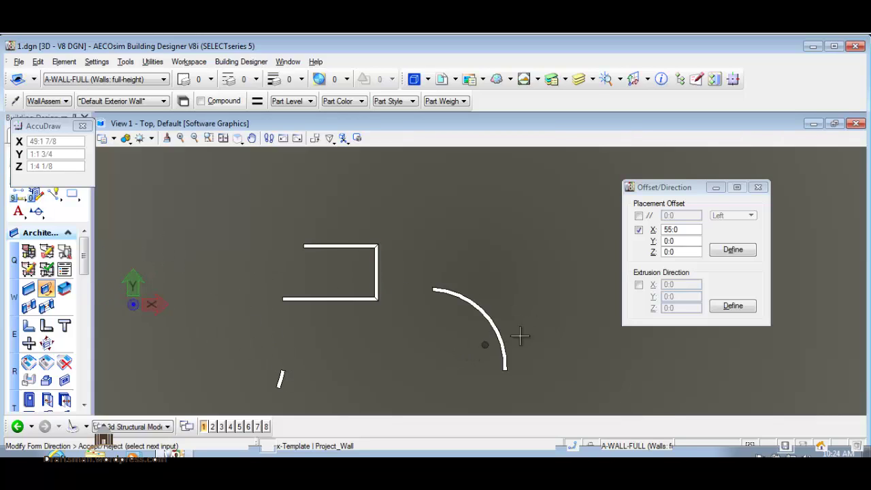
{"action": "left_click", "coordinate": [758, 188]}
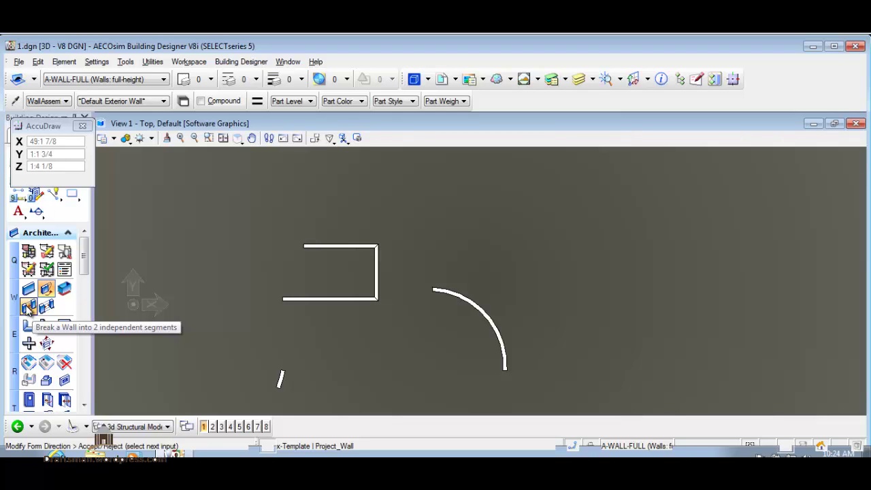
Break the bottom straight wall, cutting a gap between two picked points
{"action": "scroll", "coordinate": [303, 298], "scroll_direction": "up", "scroll_amount": 1}
{"action": "scroll", "coordinate": [313, 298], "scroll_direction": "up", "scroll_amount": 4}
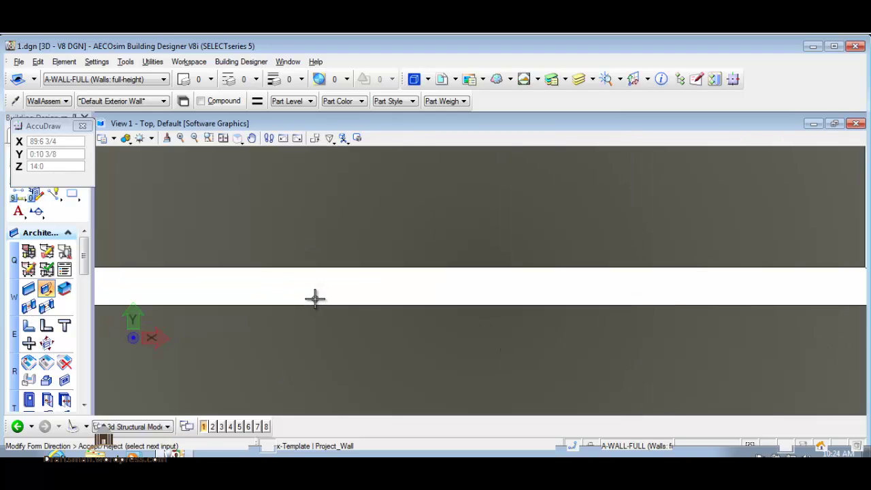
{"action": "scroll", "coordinate": [315, 298], "scroll_direction": "down", "scroll_amount": 3}
{"action": "left_click", "coordinate": [28, 306]}
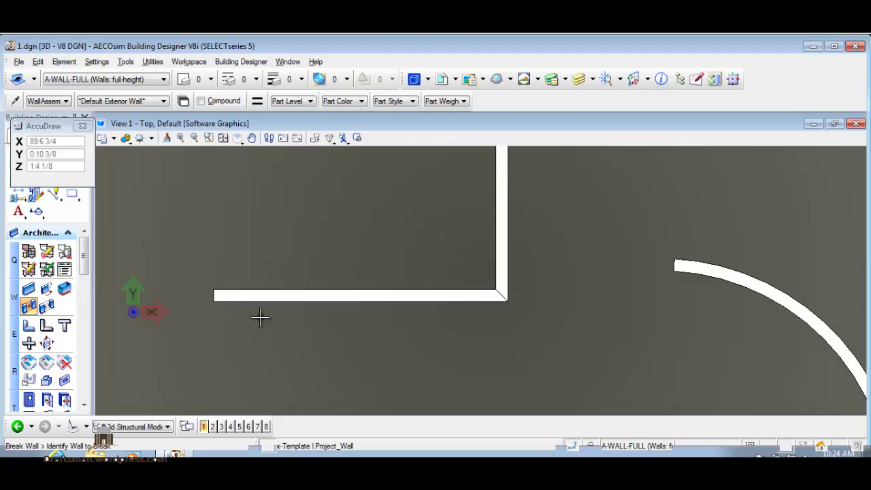
{"action": "left_click", "coordinate": [294, 302]}
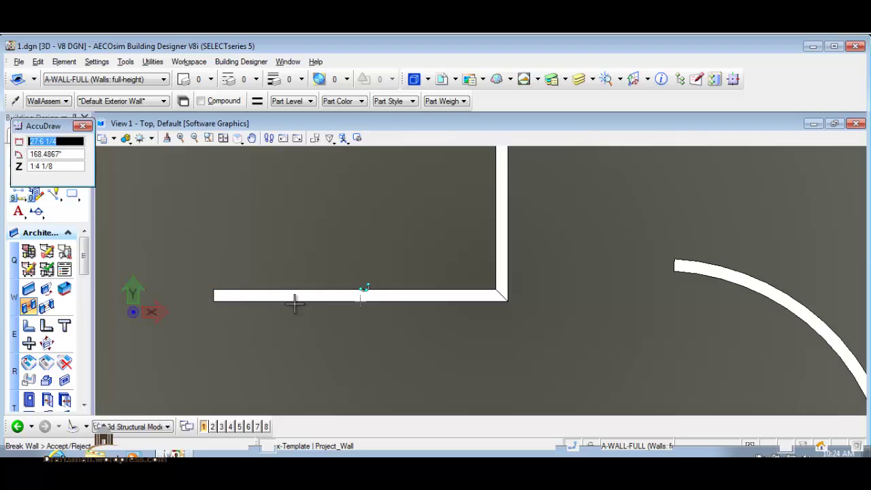
{"action": "left_click", "coordinate": [378, 294]}
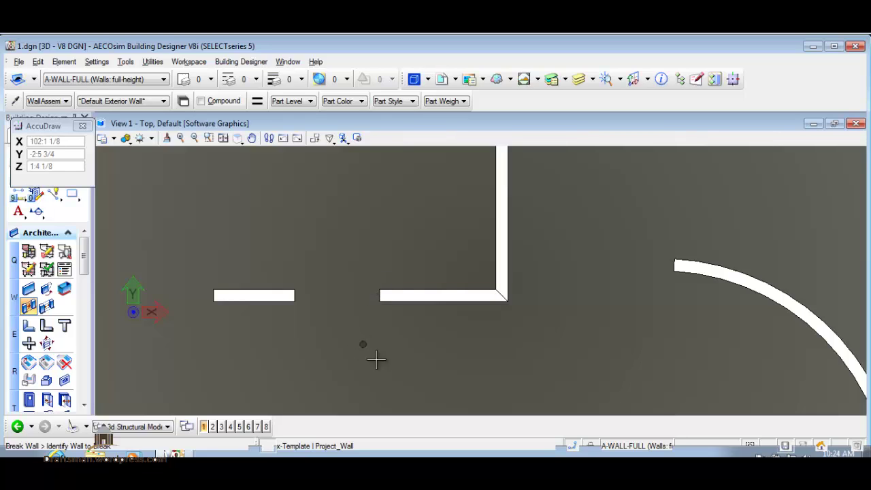
{"action": "scroll", "coordinate": [316, 344], "scroll_direction": "down", "scroll_amount": 2}
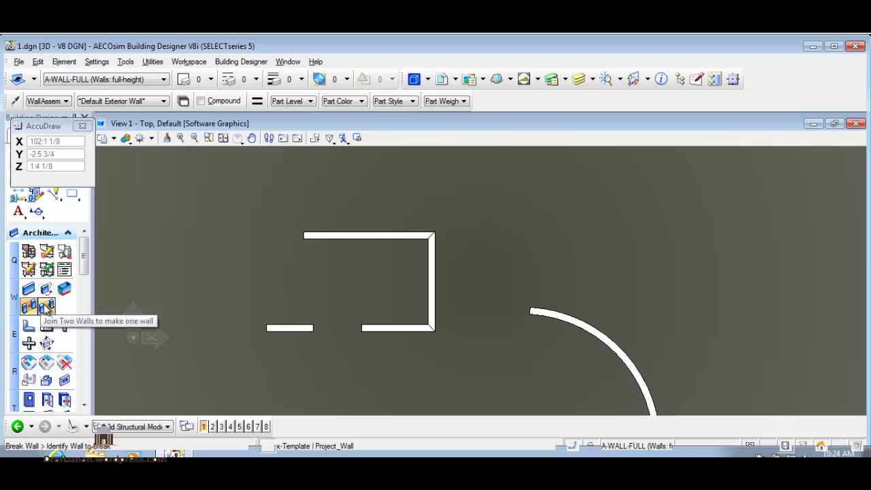
Join the left and right bottom wall pieces back into one continuous wall
{"action": "left_click", "coordinate": [46, 308]}
{"action": "left_click", "coordinate": [313, 329]}
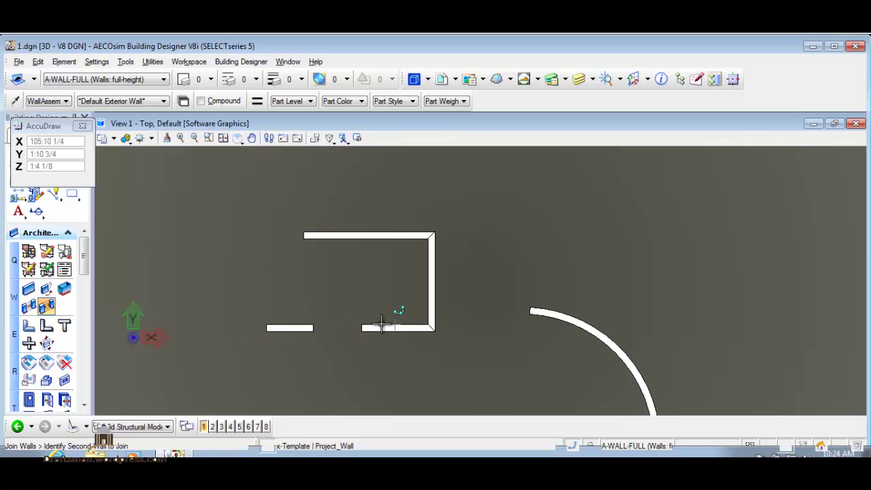
{"action": "left_click", "coordinate": [381, 326]}
{"action": "scroll", "coordinate": [409, 273], "scroll_direction": "down", "scroll_amount": 1}
{"action": "scroll", "coordinate": [409, 276], "scroll_direction": "down", "scroll_amount": 2}
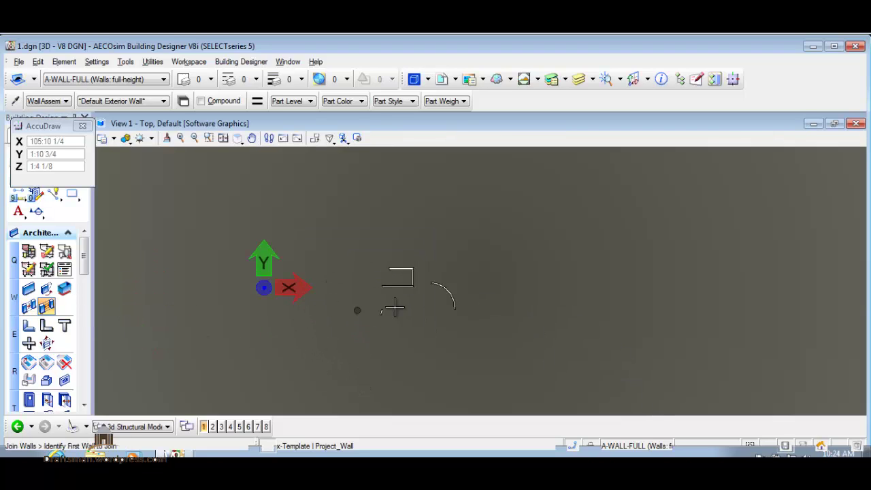
{"action": "scroll", "coordinate": [410, 279], "scroll_direction": "up", "scroll_amount": 1}
{"action": "scroll", "coordinate": [429, 284], "scroll_direction": "up", "scroll_amount": 1}
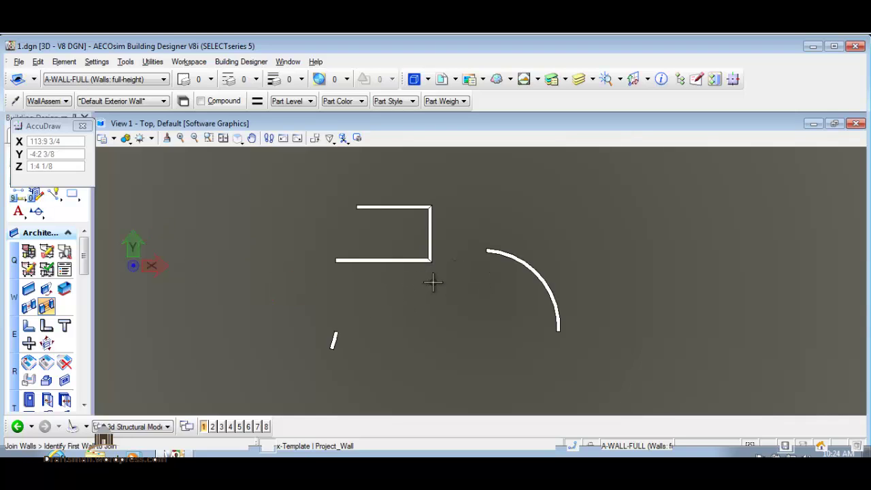
{"action": "left_click_drag", "start_coordinate": [84, 269], "coordinate": [91, 343]}
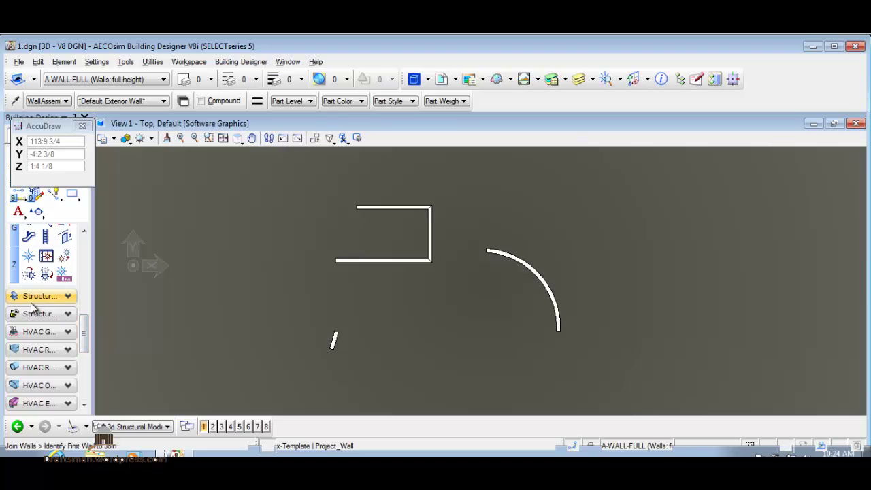
Activate Place Steel Column - Primary from Structural, showing Crane Columns catalog and W10X45 section
{"action": "left_click", "coordinate": [32, 299]}
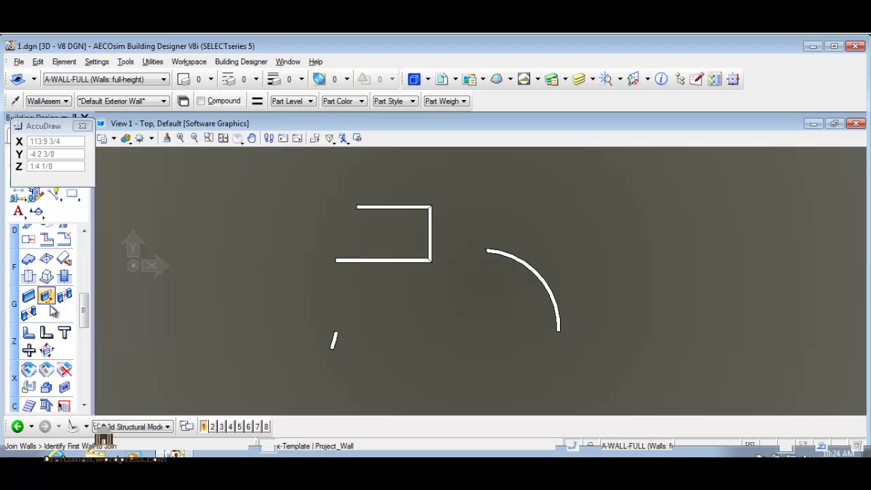
{"action": "scroll", "coordinate": [53, 311], "scroll_direction": "up", "scroll_amount": 1}
{"action": "scroll", "coordinate": [51, 313], "scroll_direction": "up", "scroll_amount": 2}
{"action": "scroll", "coordinate": [47, 316], "scroll_direction": "up", "scroll_amount": 1}
{"action": "scroll", "coordinate": [44, 318], "scroll_direction": "up", "scroll_amount": 2}
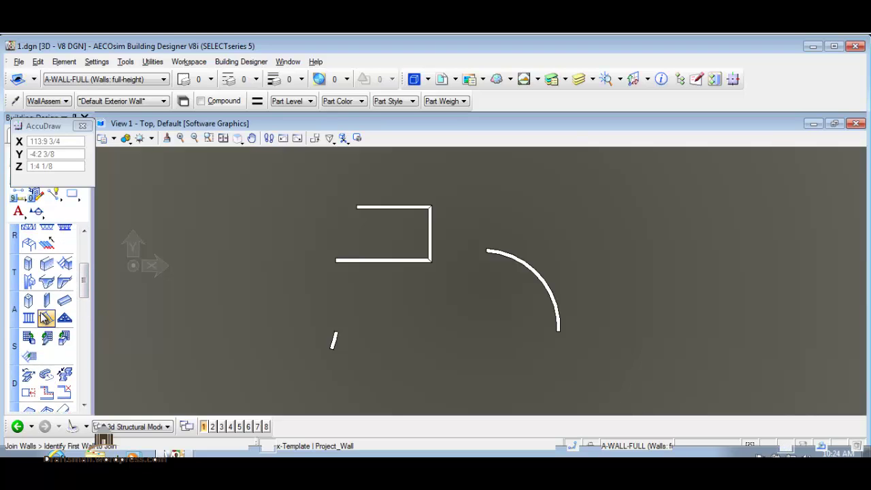
{"action": "scroll", "coordinate": [42, 313], "scroll_direction": "up", "scroll_amount": 1}
{"action": "scroll", "coordinate": [31, 286], "scroll_direction": "up", "scroll_amount": 1}
{"action": "scroll", "coordinate": [68, 287], "scroll_direction": "up", "scroll_amount": 1}
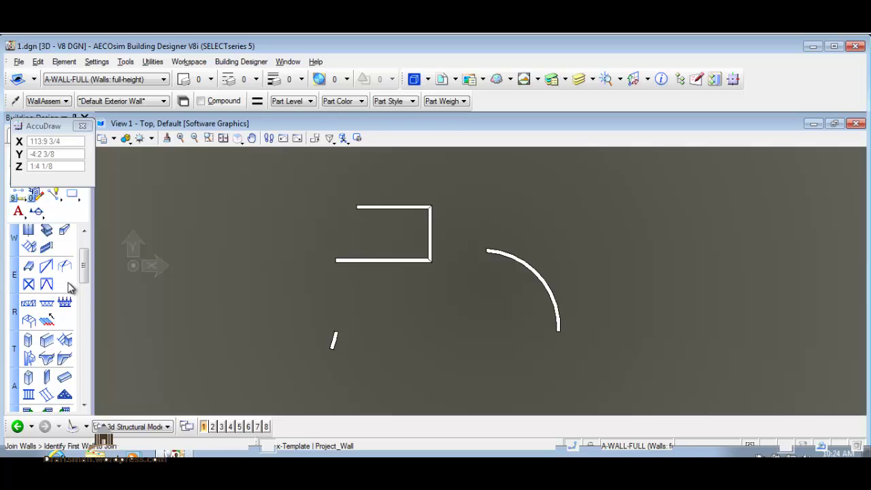
{"action": "scroll", "coordinate": [61, 317], "scroll_direction": "up", "scroll_amount": 1}
{"action": "scroll", "coordinate": [58, 320], "scroll_direction": "up", "scroll_amount": 1}
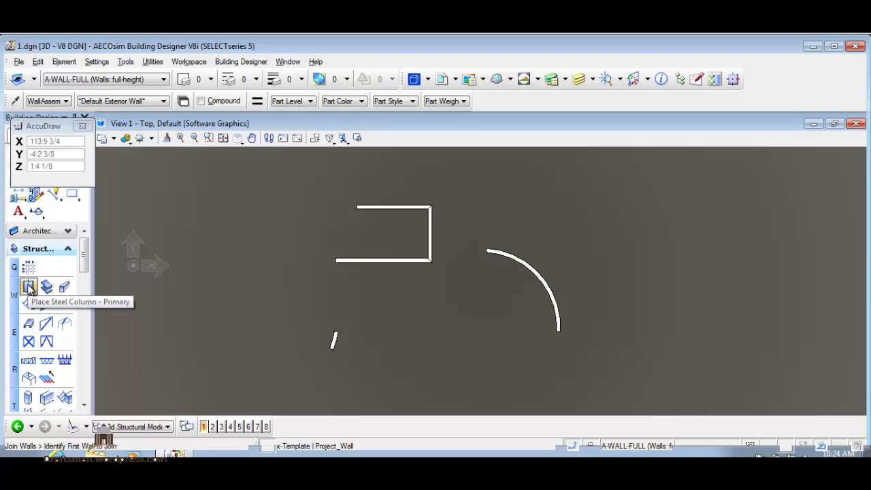
{"action": "left_click", "coordinate": [28, 288]}
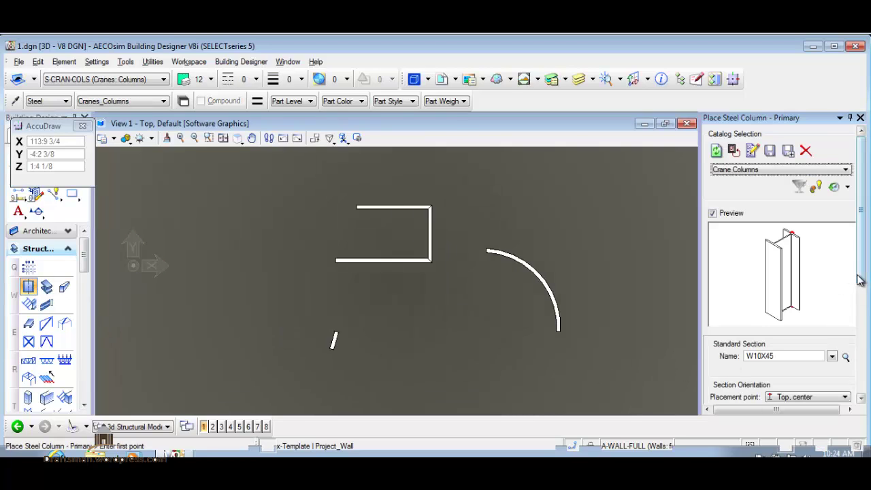
{"action": "left_click_drag", "start_coordinate": [863, 286], "coordinate": [867, 311]}
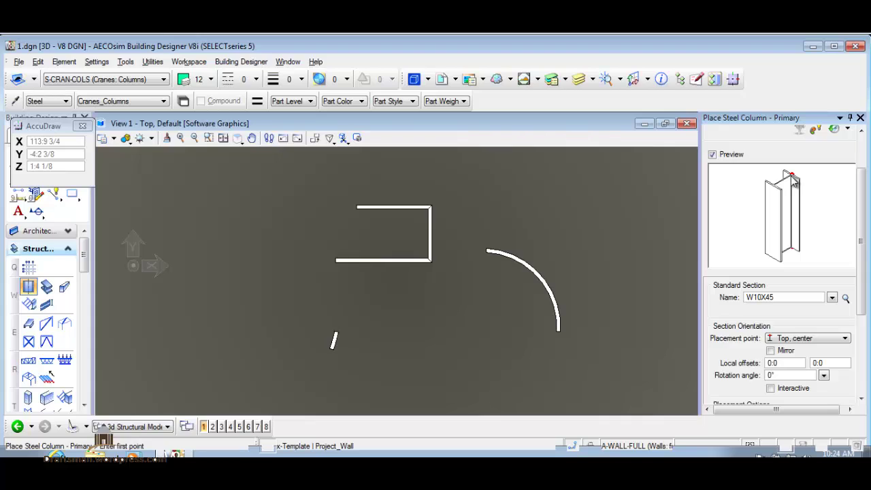
Set the column placement point to Bottom, right, then pick and cancel a first point
{"action": "left_click", "coordinate": [803, 340]}
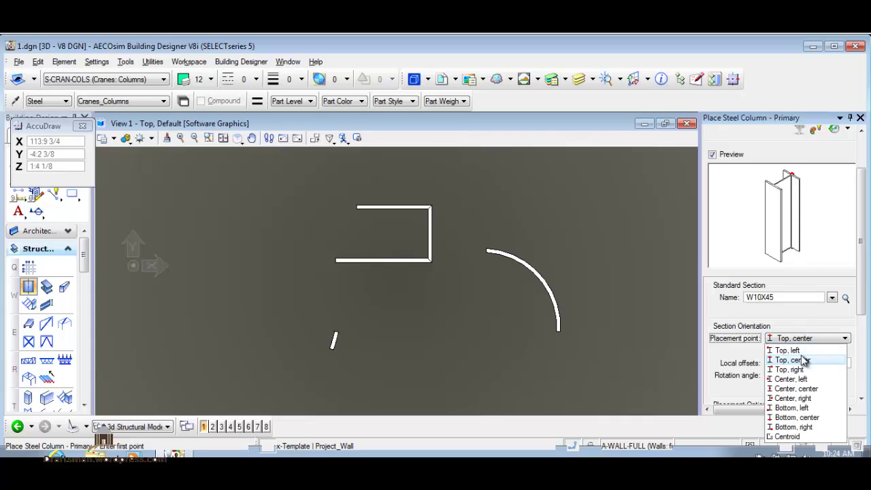
{"action": "left_click", "coordinate": [801, 390]}
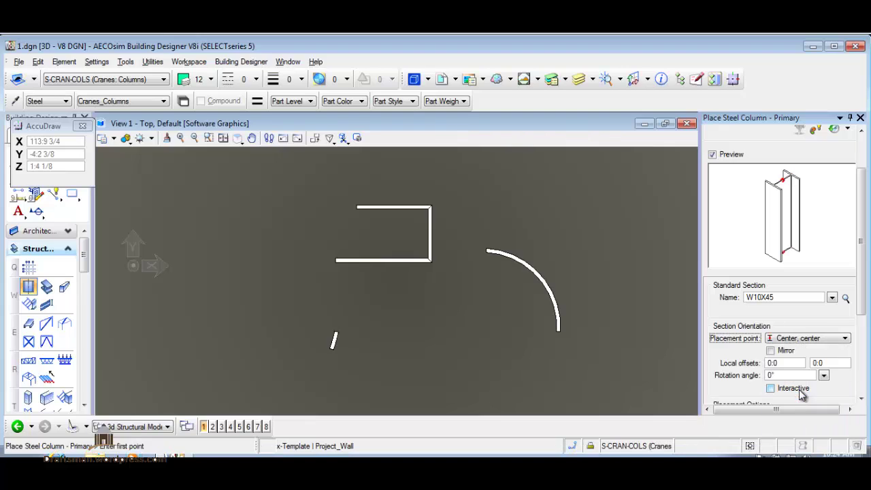
{"action": "left_click", "coordinate": [796, 340]}
{"action": "left_click", "coordinate": [810, 428]}
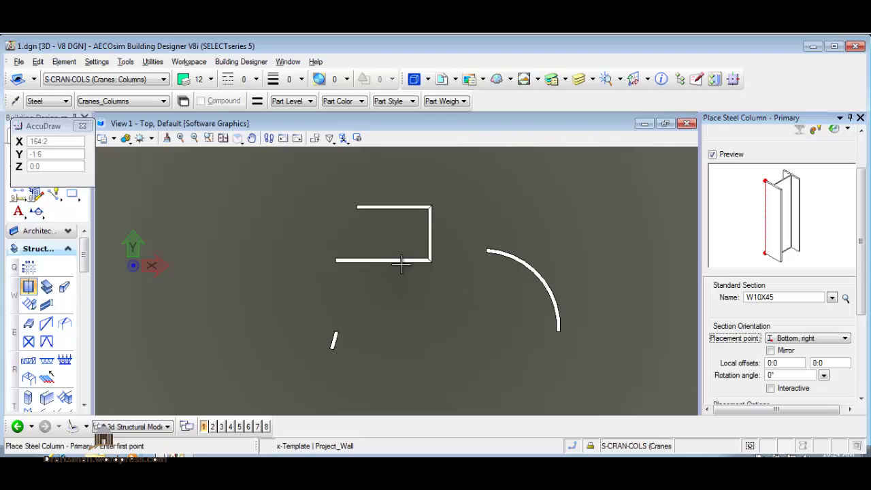
{"action": "left_click", "coordinate": [367, 243]}
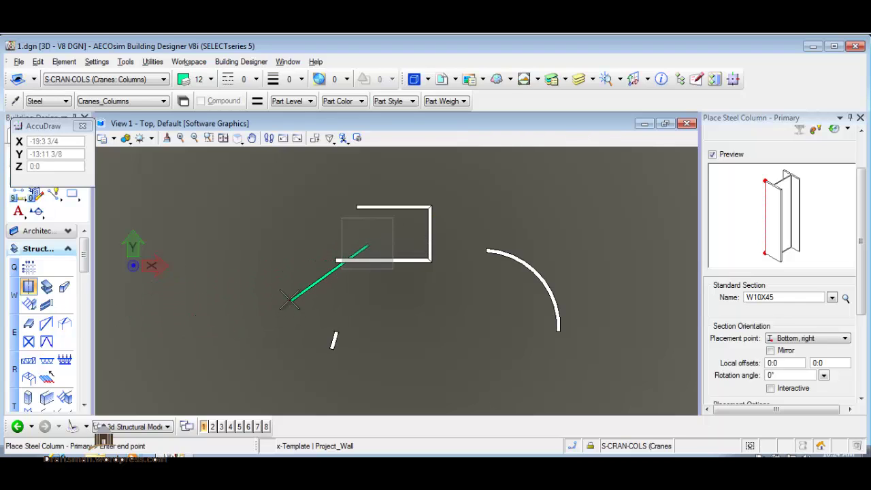
{"action": "right_click", "coordinate": [272, 272]}
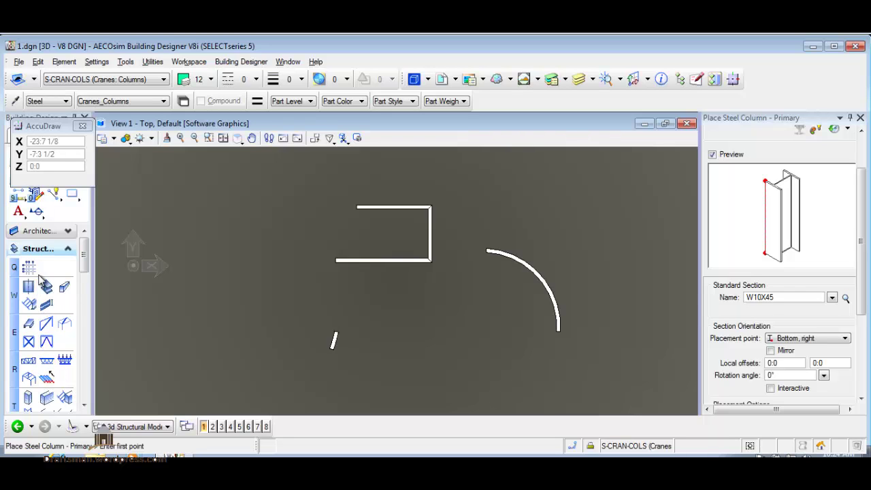
Scroll the task toolbox and expand the HVAC group to show the blue duct tools
{"action": "left_click", "coordinate": [86, 297]}
{"action": "left_click_drag", "start_coordinate": [86, 297], "coordinate": [105, 368]}
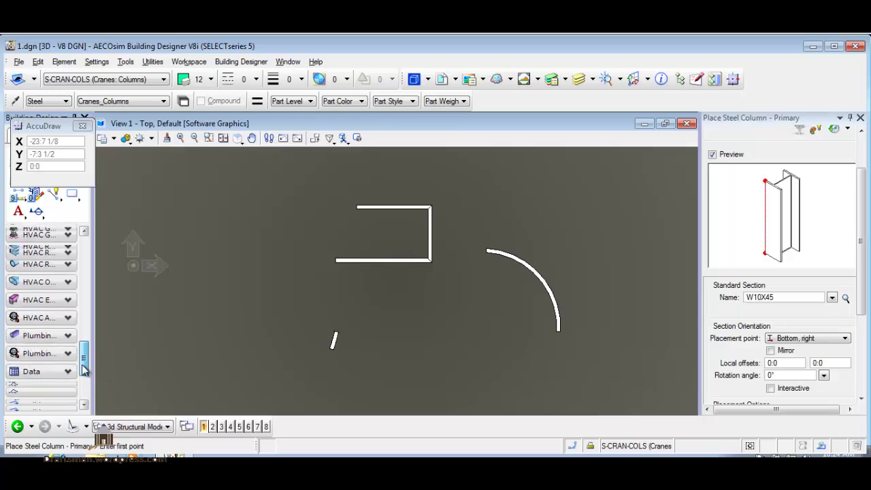
{"action": "left_click", "coordinate": [48, 290]}
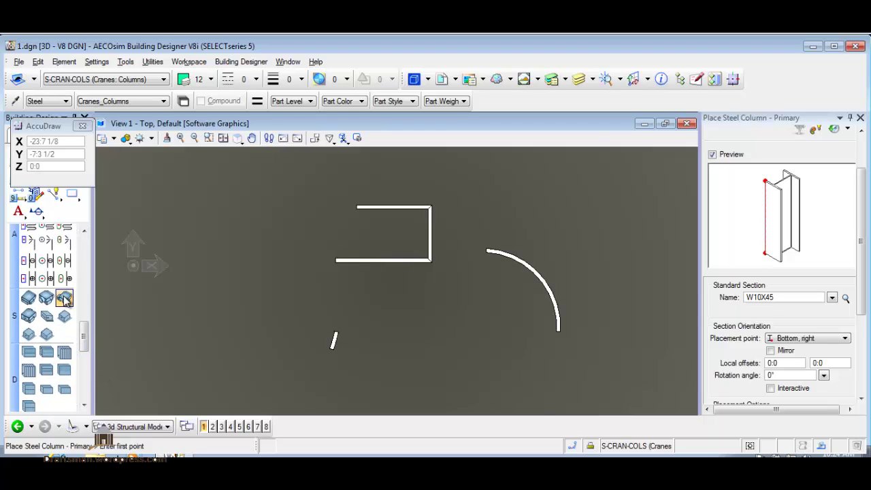
{"action": "scroll", "coordinate": [63, 300], "scroll_direction": "up", "scroll_amount": 5}
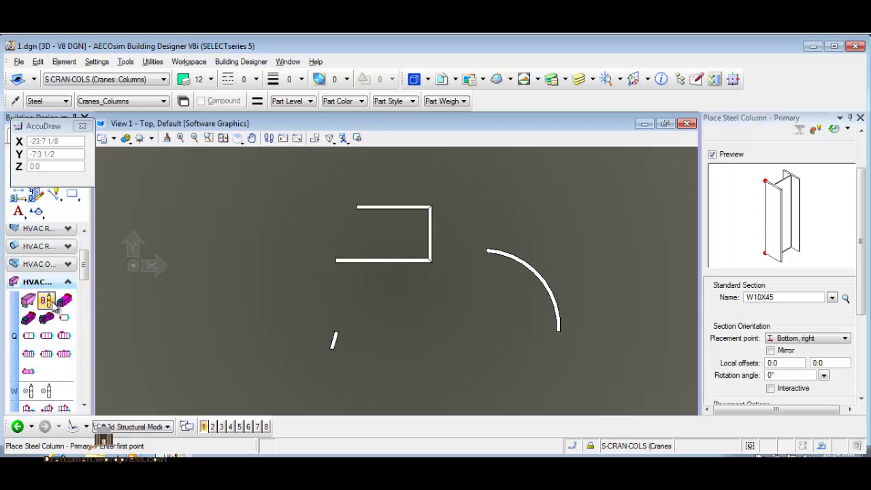
{"action": "left_click", "coordinate": [37, 247]}
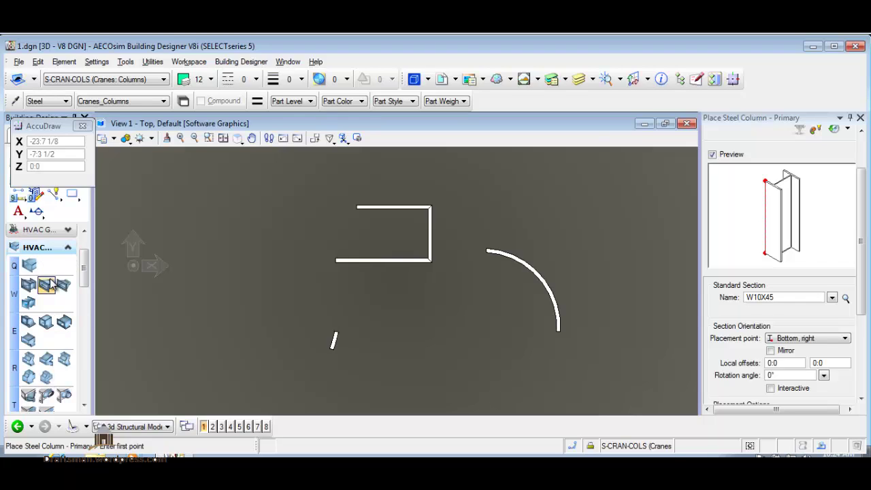
{"action": "scroll", "coordinate": [32, 269], "scroll_direction": "up", "scroll_amount": 3}
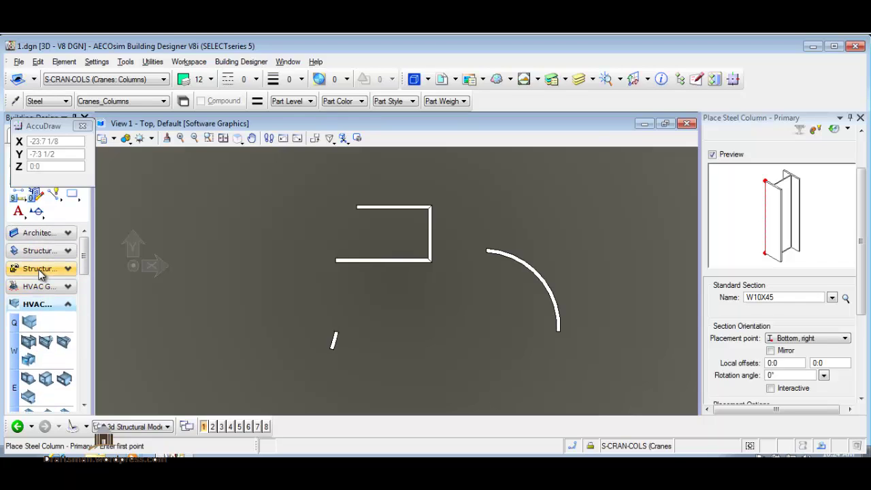